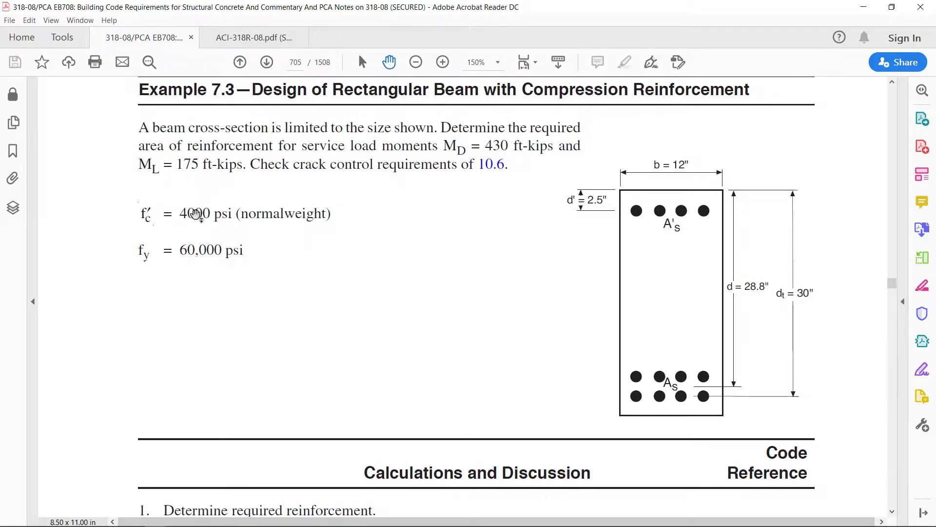
scroll(197, 213, "down", 1)
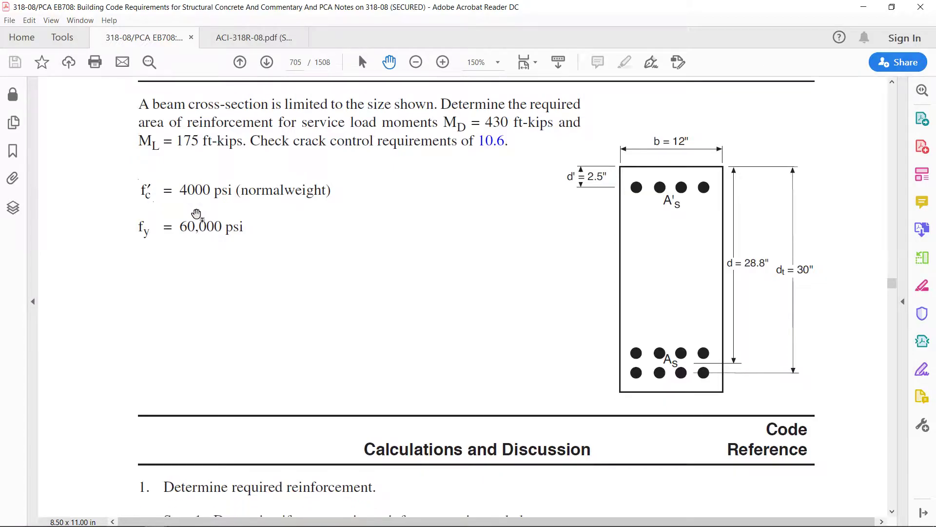
scroll(197, 213, "down", 1)
scroll(197, 214, "down", 1)
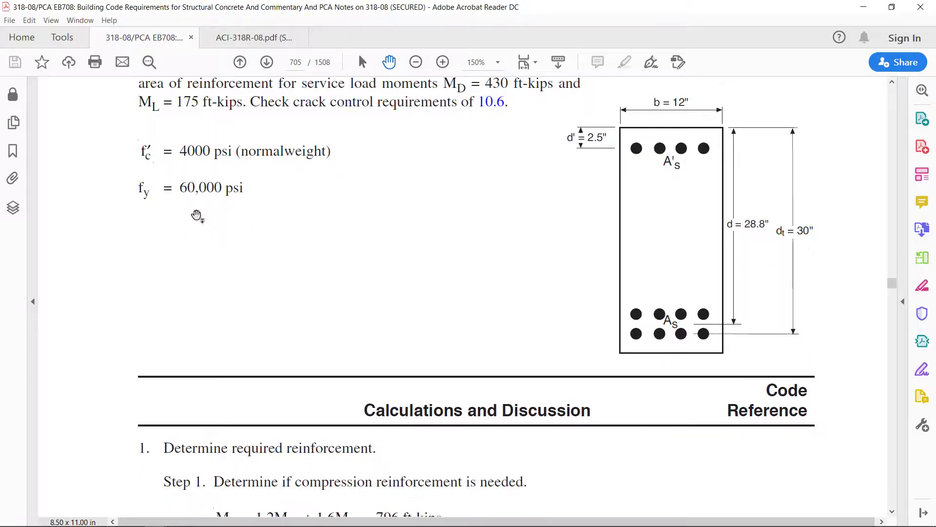
scroll(197, 215, "down", 1)
scroll(197, 214, "down", 1)
scroll(197, 214, "down", 1)
scroll(197, 214, "down", 1)
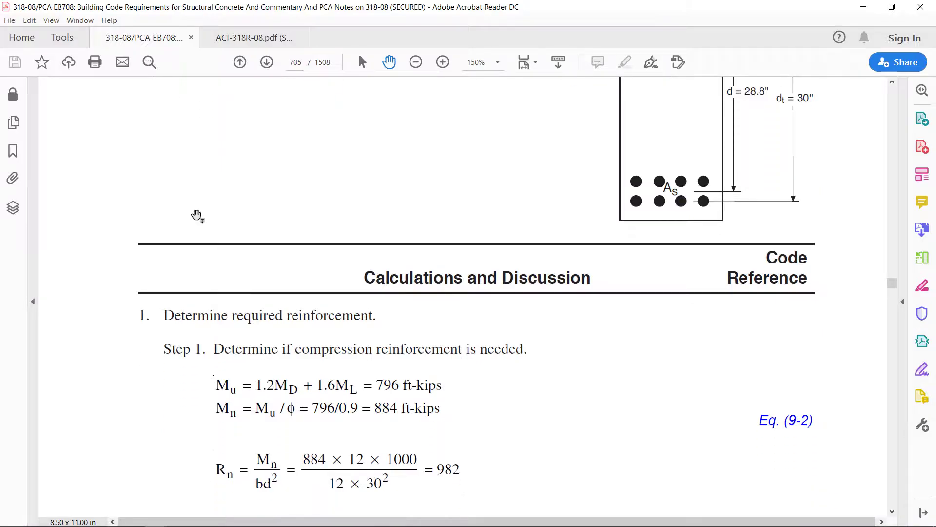
scroll(197, 215, "down", 2)
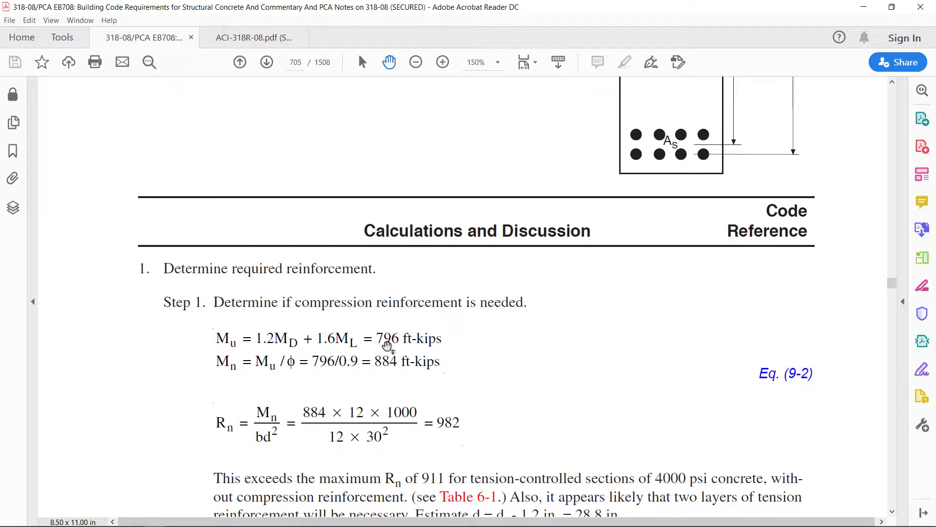
scroll(416, 341, "down", 1)
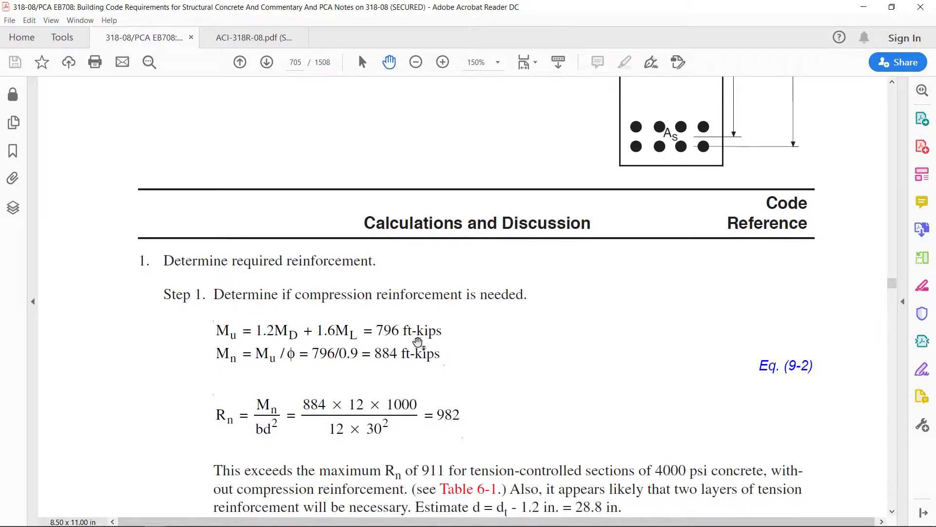
scroll(525, 355, "up", 10)
scroll(524, 355, "up", 1, "ctrl")
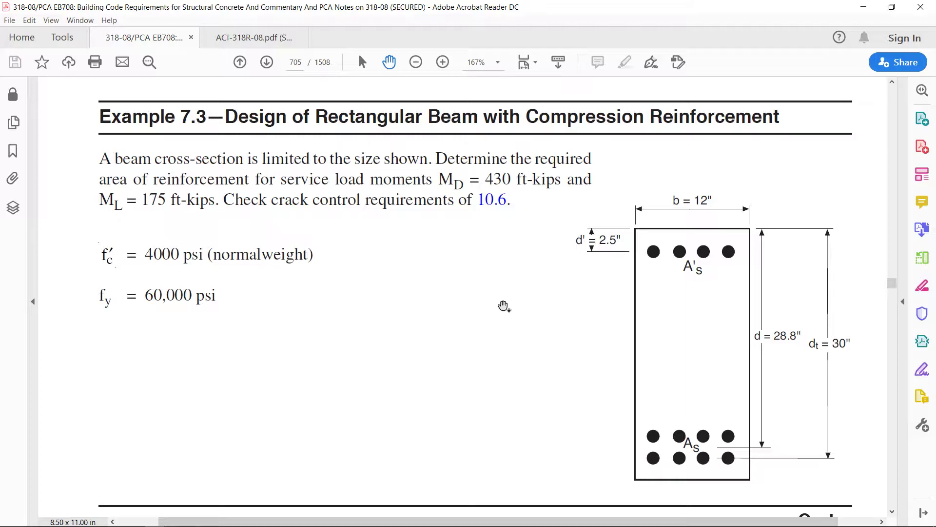
scroll(503, 306, "down", 5)
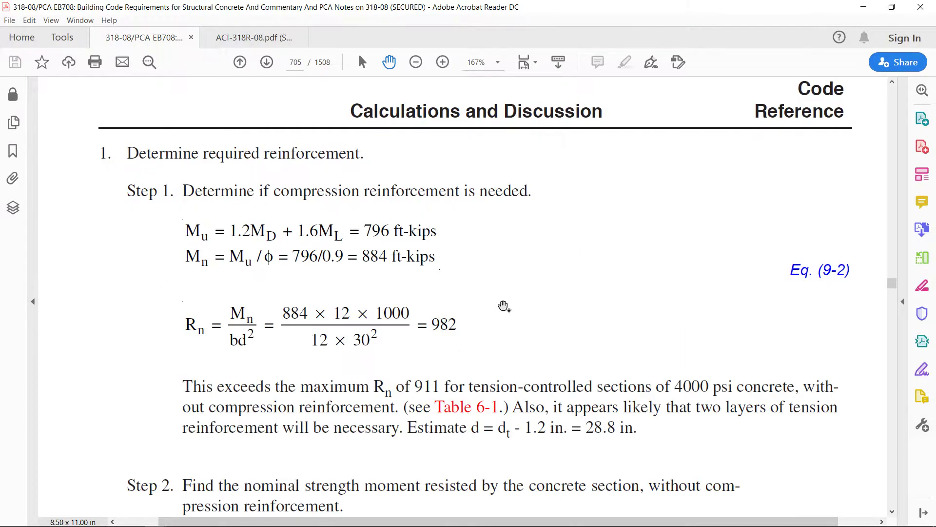
scroll(503, 305, "down", 5)
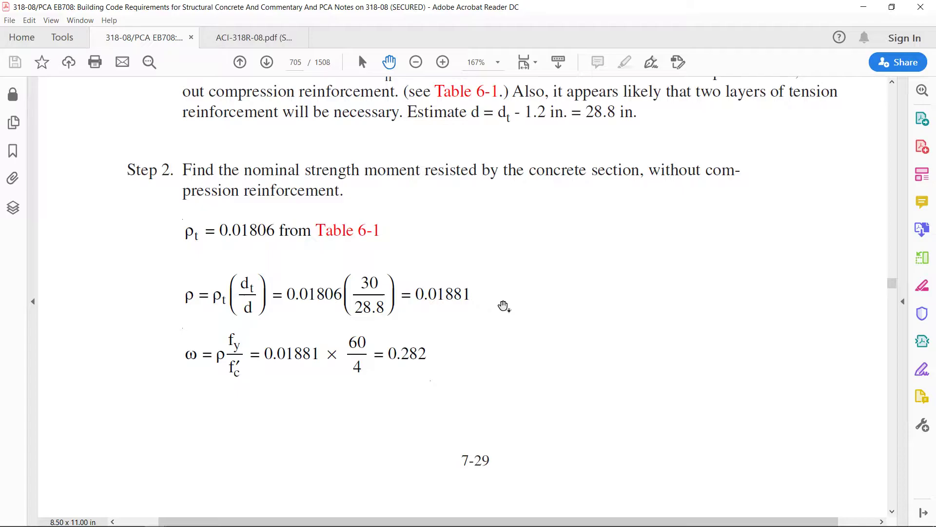
scroll(504, 305, "down", 5)
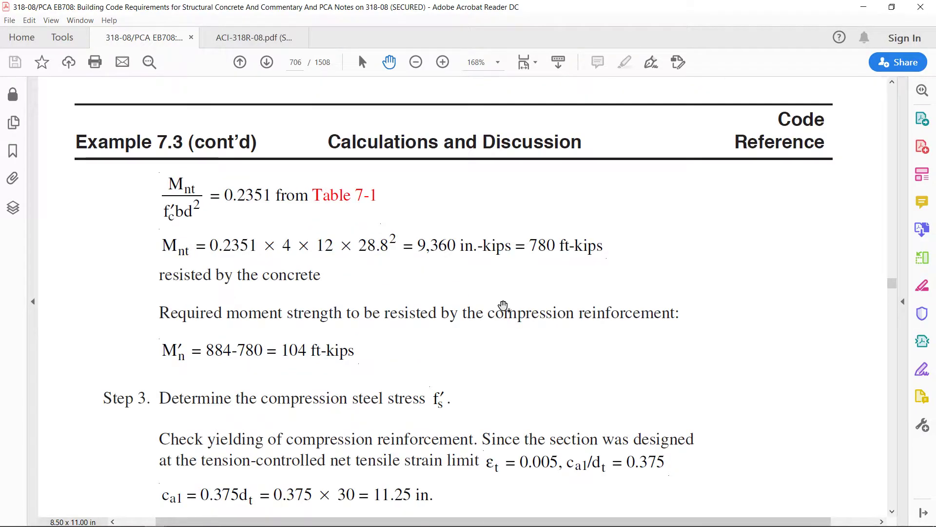
scroll(503, 305, "down", 5)
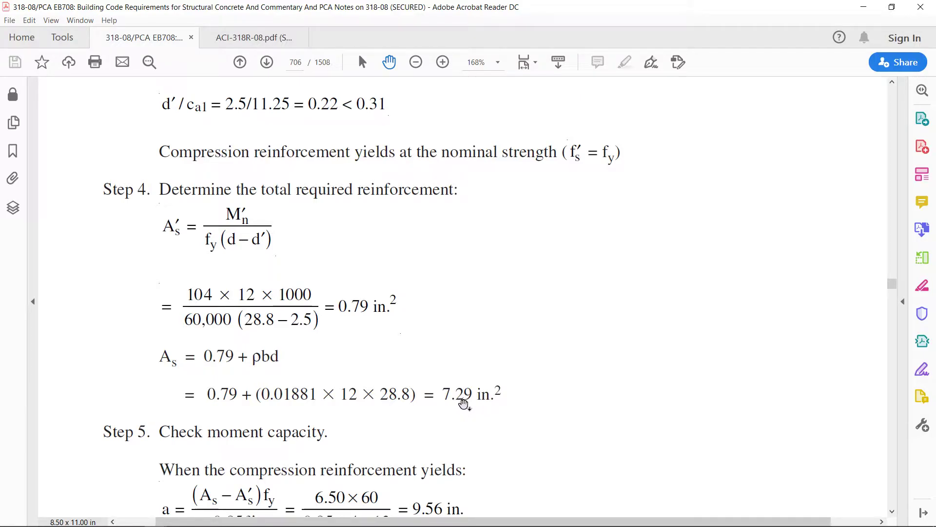
scroll(464, 402, "down", 1)
scroll(465, 404, "down", 1)
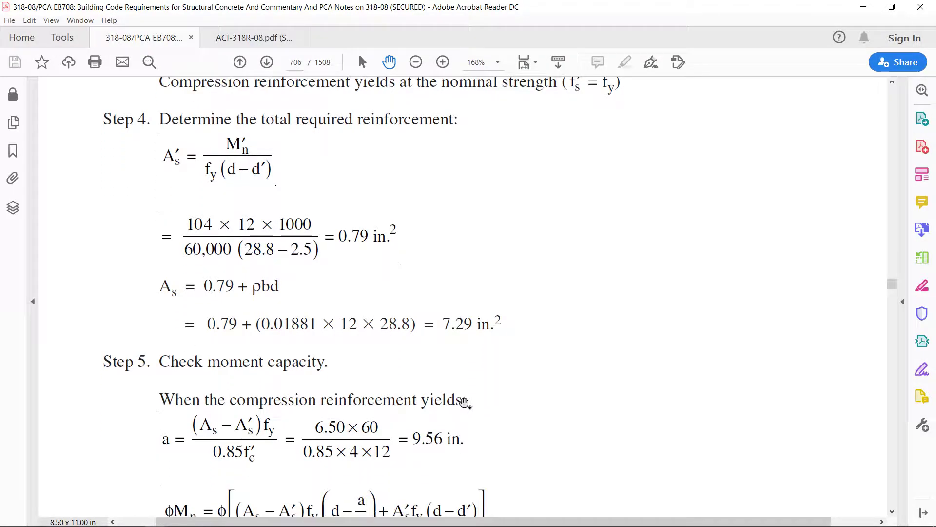
scroll(465, 403, "down", 1)
scroll(465, 403, "down", 1)
scroll(464, 403, "down", 2)
scroll(464, 403, "down", 2)
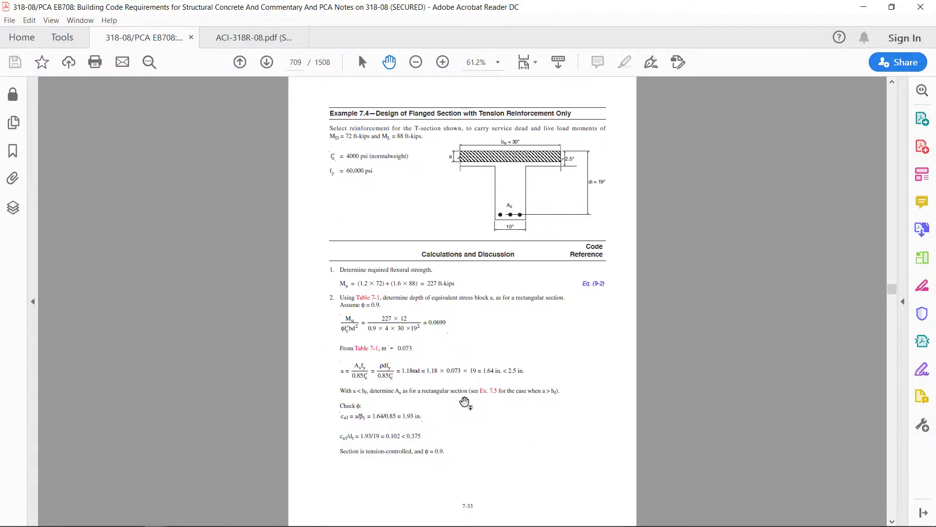
scroll(465, 404, "up", 1)
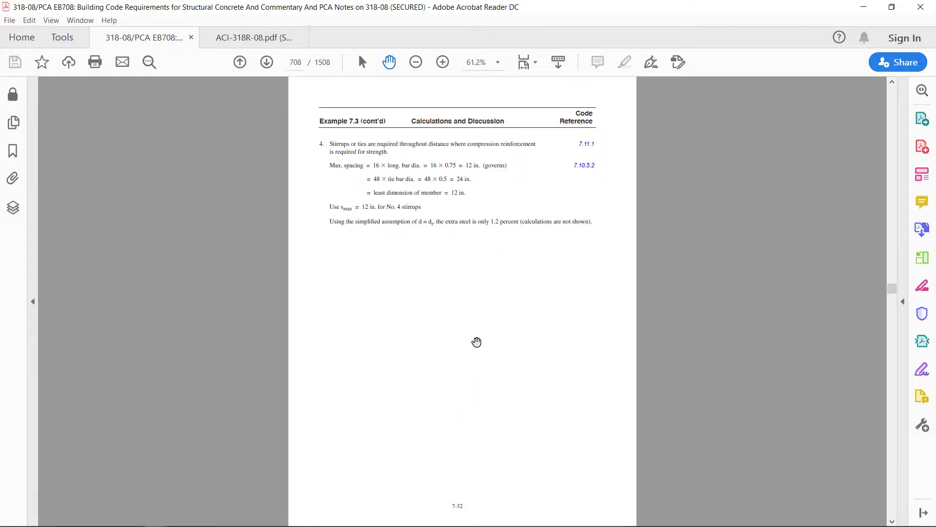
Set the Acrobat Reader zoom level to 100%.
left_click(498, 63)
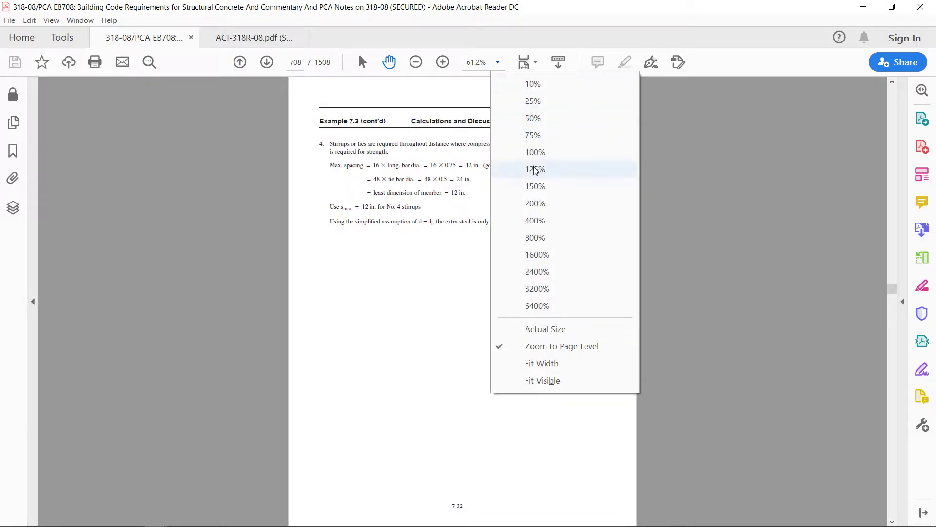
left_click(533, 153)
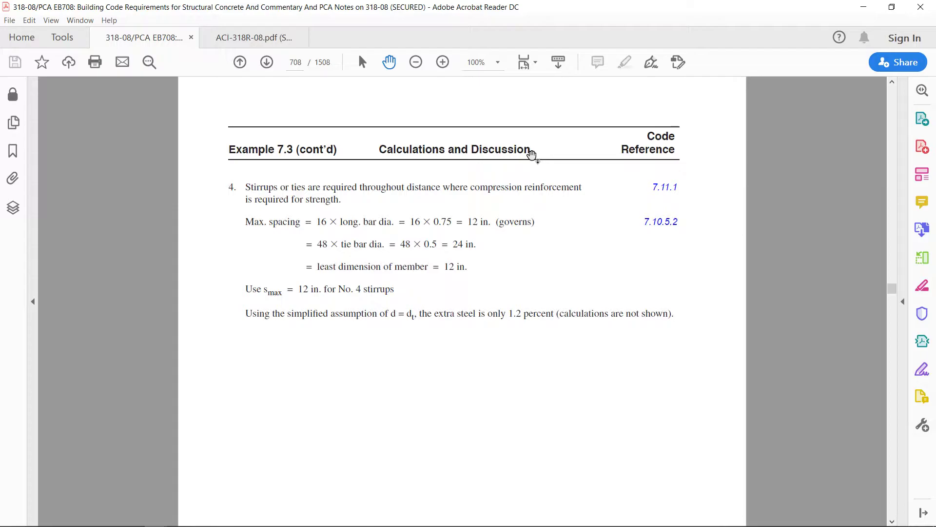
scroll(532, 154, "up", 5)
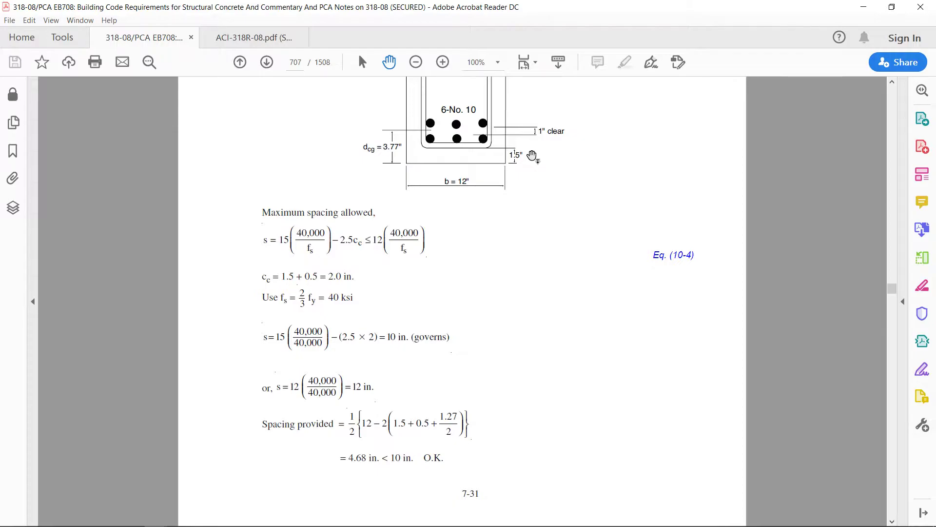
scroll(532, 155, "up", 5)
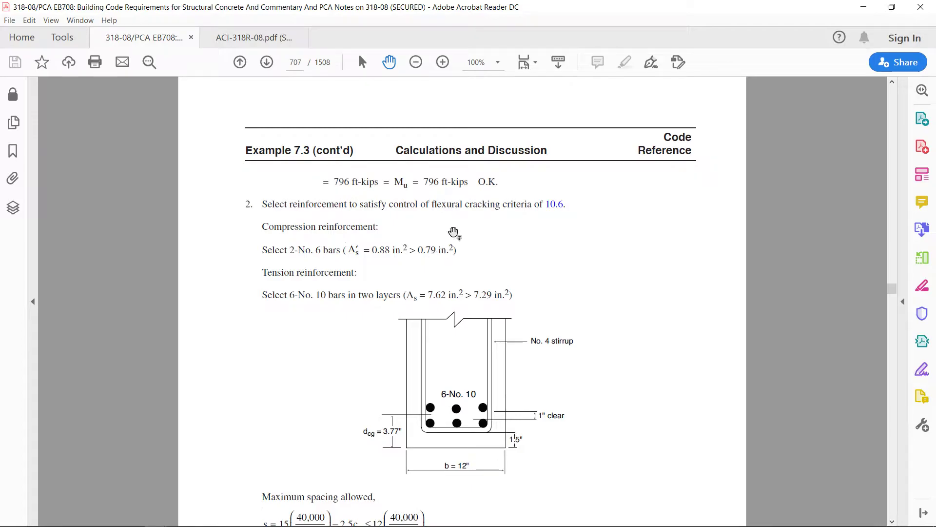
scroll(414, 272, "up", 3)
scroll(415, 272, "up", 1)
scroll(414, 272, "up", 2)
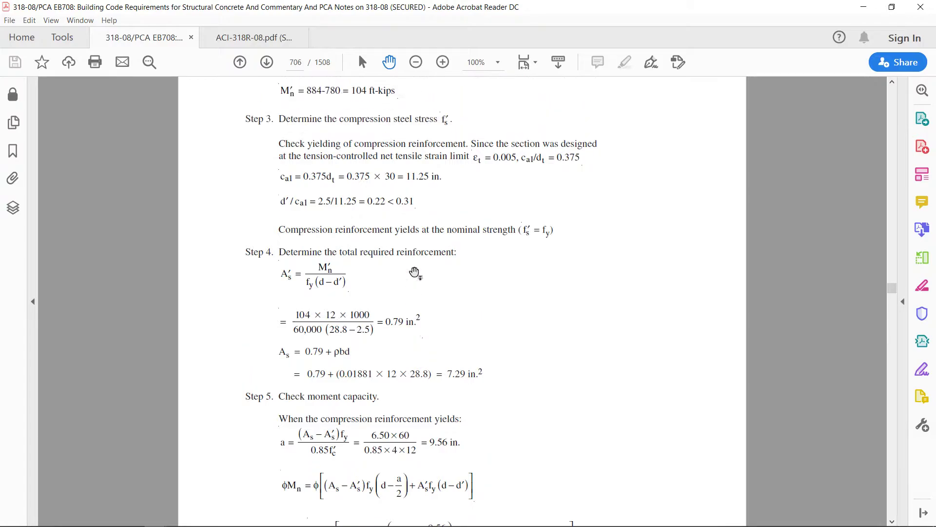
scroll(415, 272, "up", 2)
scroll(415, 272, "up", 5)
scroll(415, 272, "up", 10)
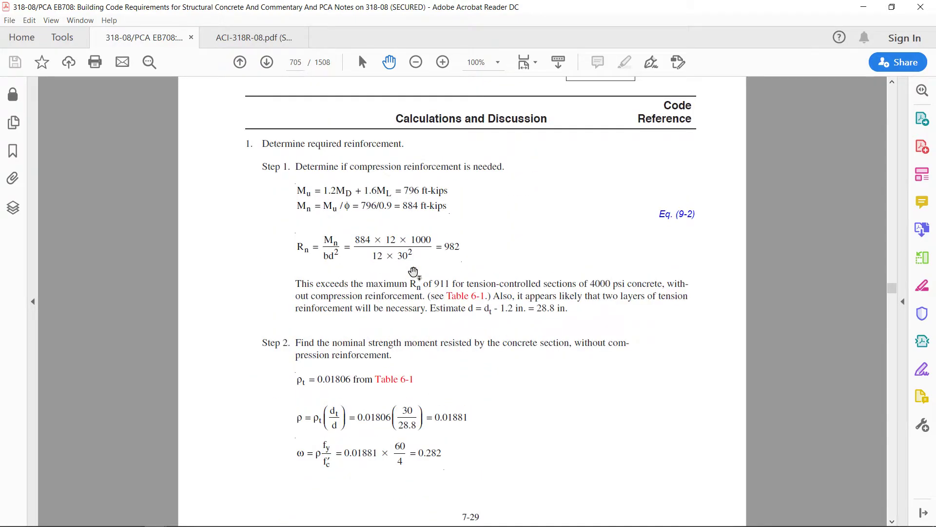
scroll(414, 272, "up", 1)
scroll(414, 272, "up", 2)
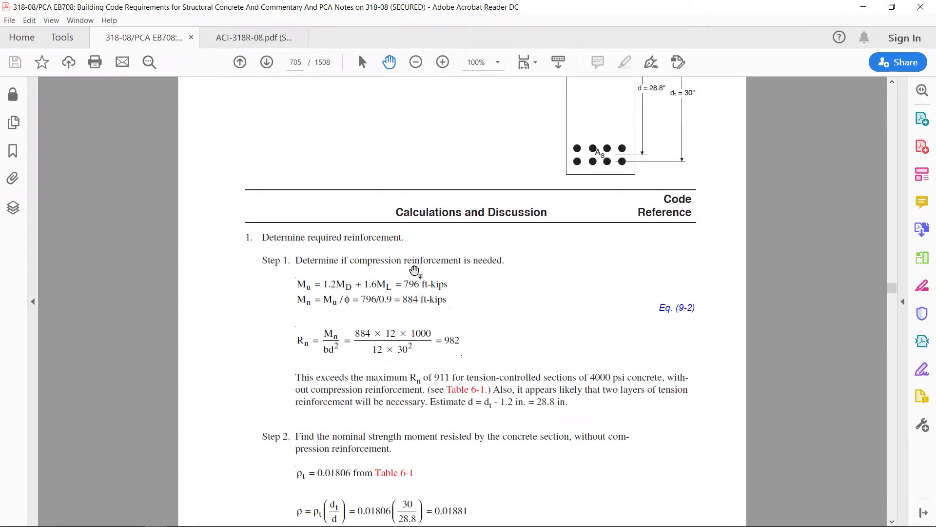
scroll(416, 271, "up", 3)
scroll(414, 271, "up", 2)
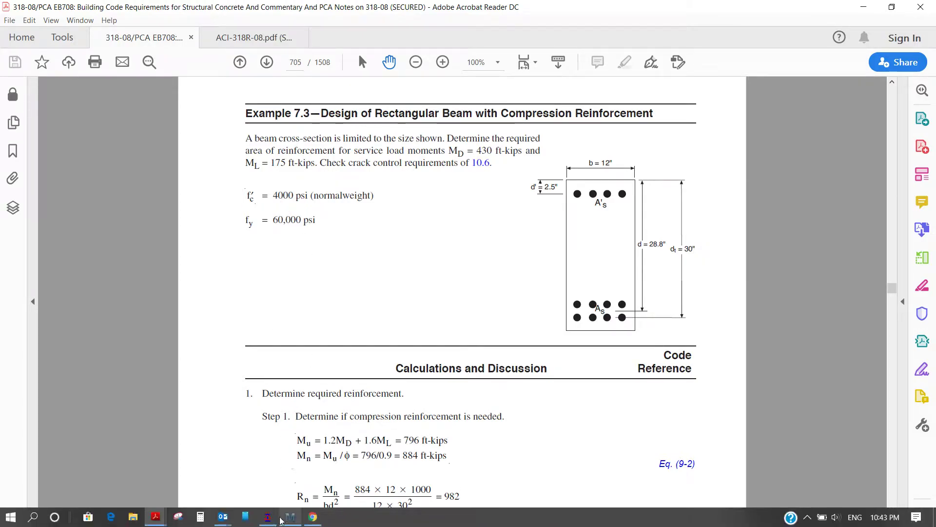
left_click(292, 517)
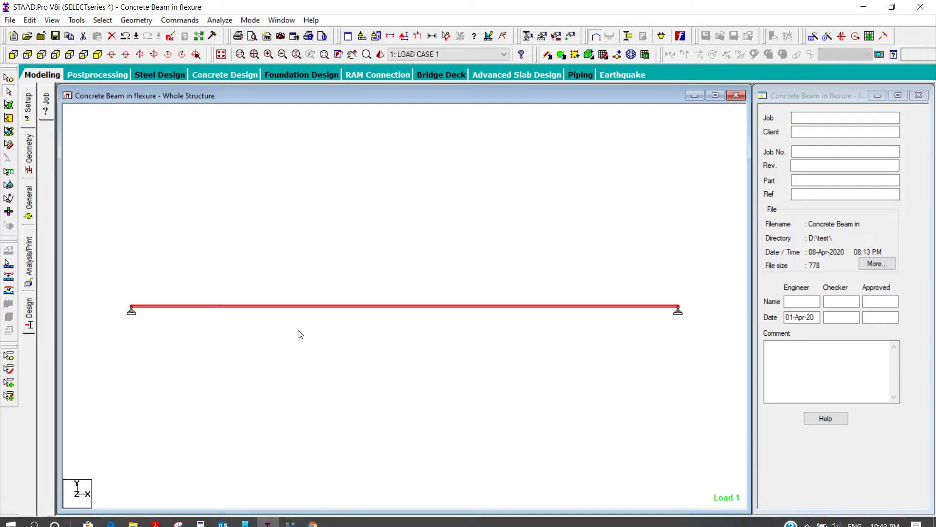
left_click(352, 227)
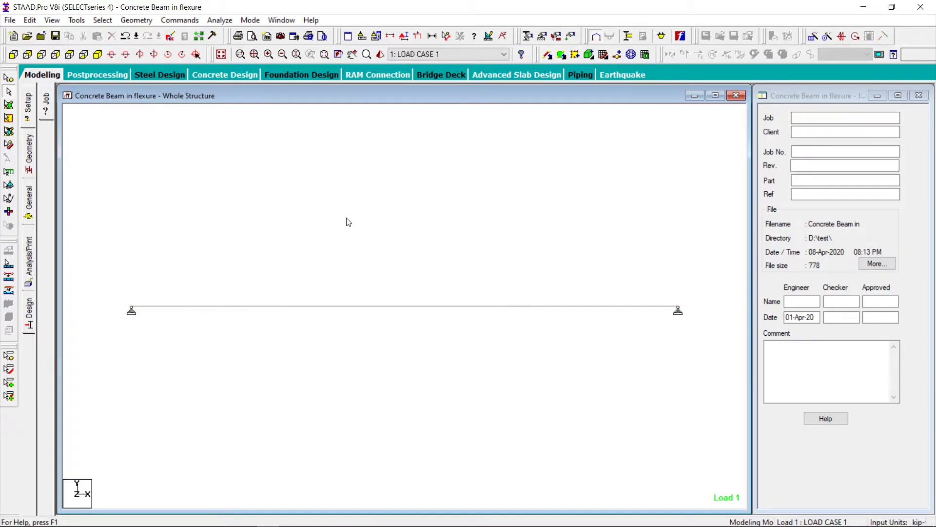
left_click(445, 35)
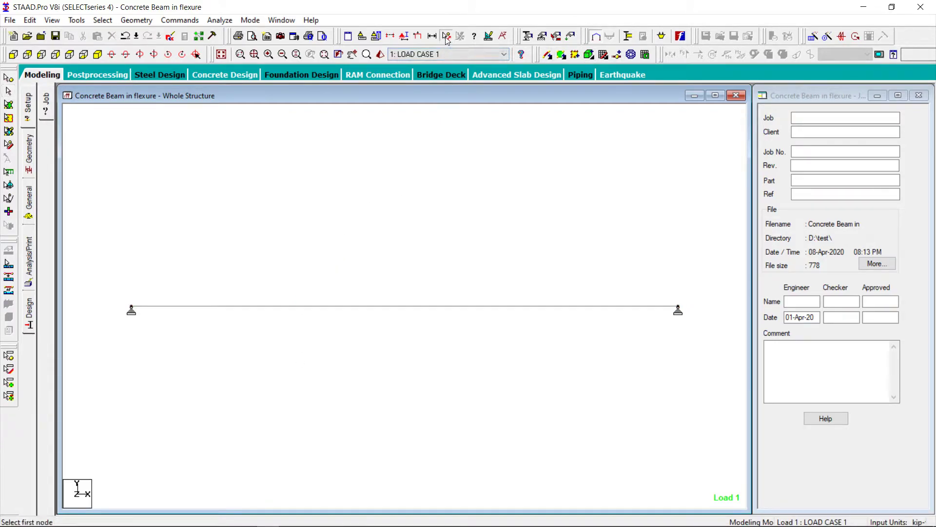
left_click(132, 309)
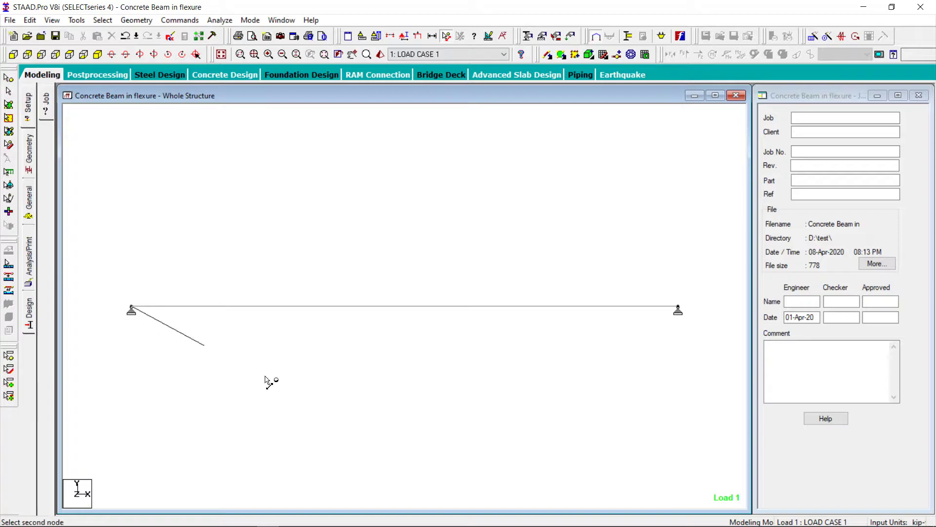
left_click(678, 309)
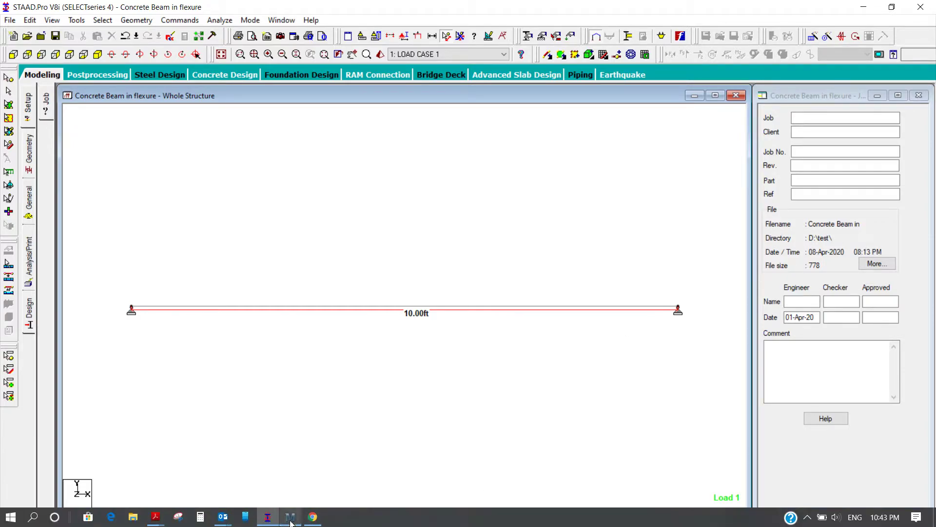
left_click(290, 520)
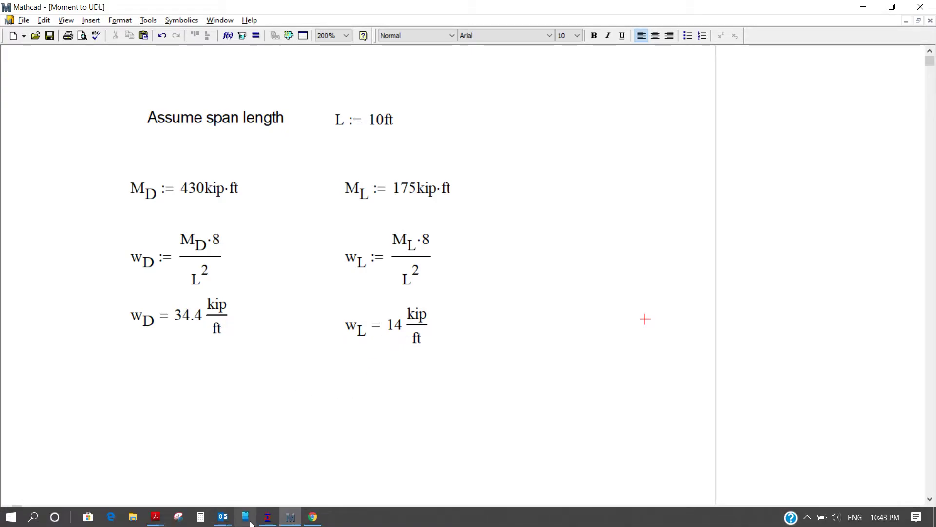
left_click(271, 517)
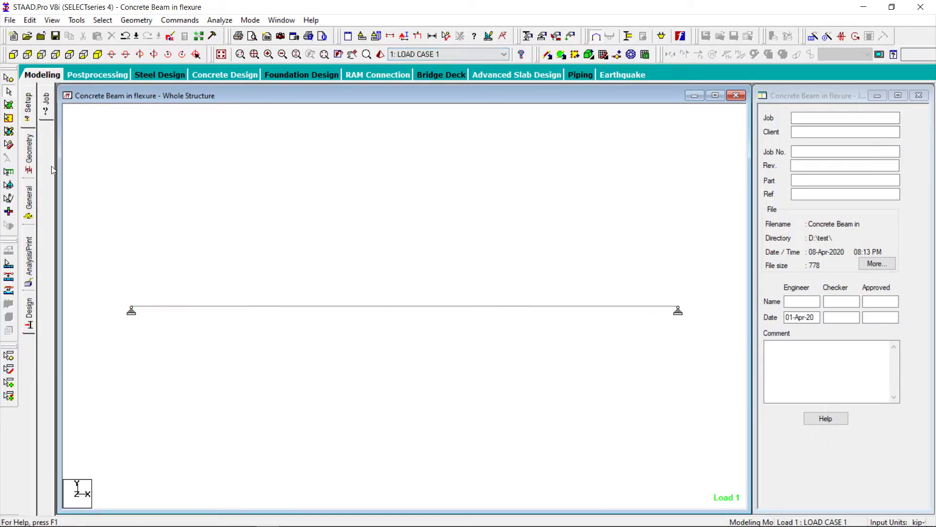
Show load case 1 (-34.4 kip/ft), load case 2 (-14 kip/ft) and combination 3 factors.
left_click(32, 204)
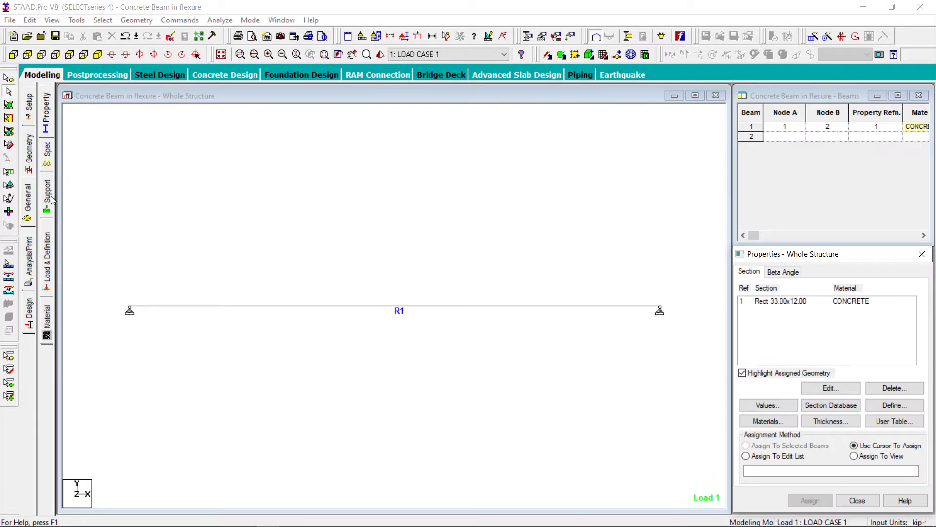
left_click(47, 271)
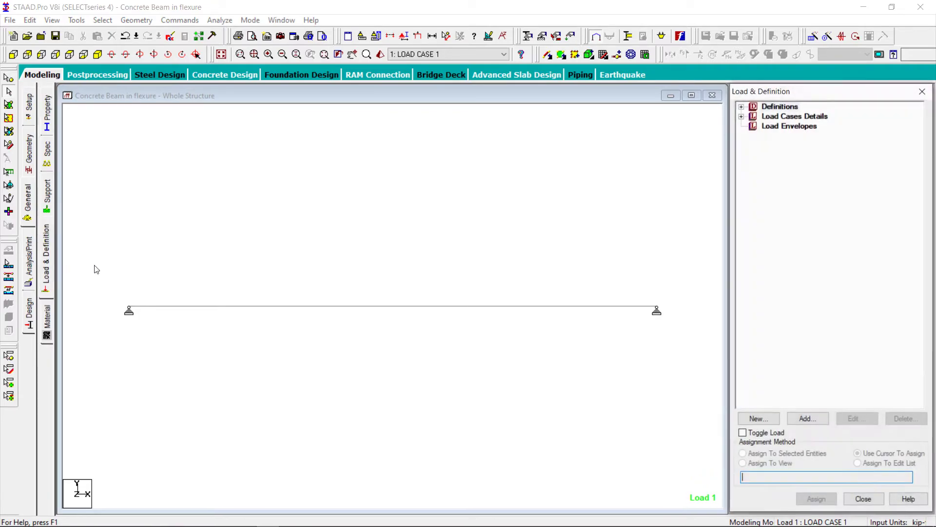
left_click(741, 116)
left_click(754, 127)
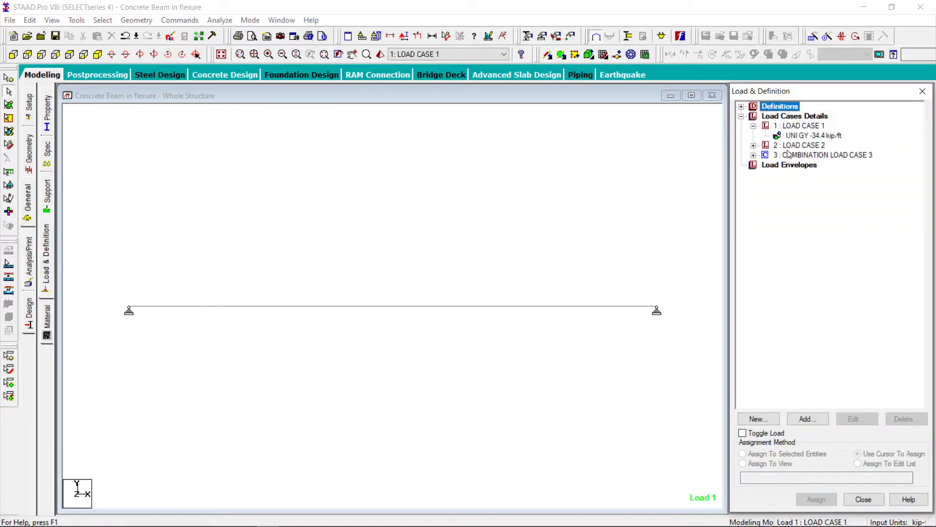
left_click(797, 136)
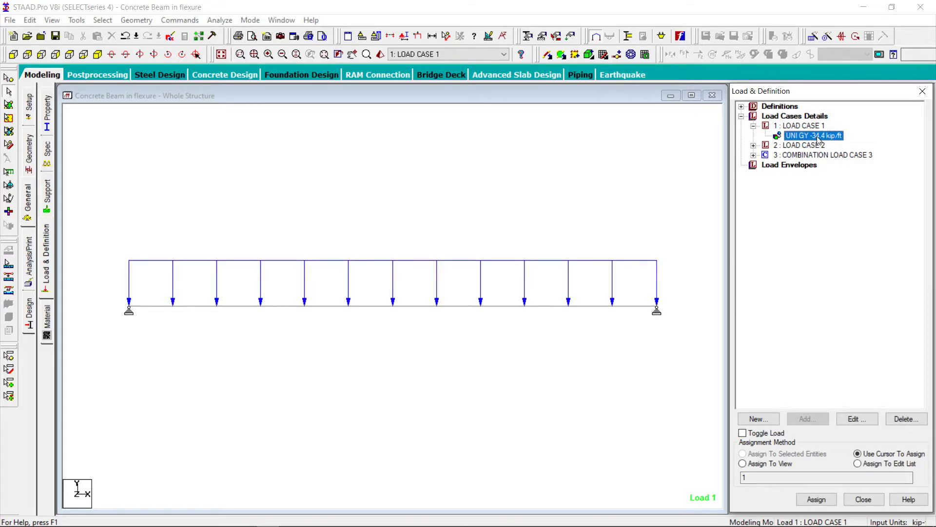
left_click(753, 146)
left_click(798, 156)
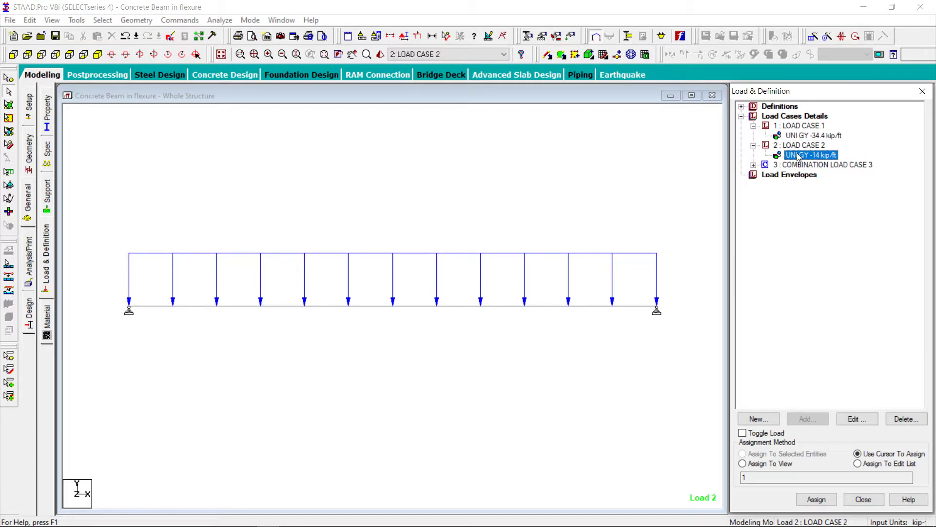
left_click(753, 165)
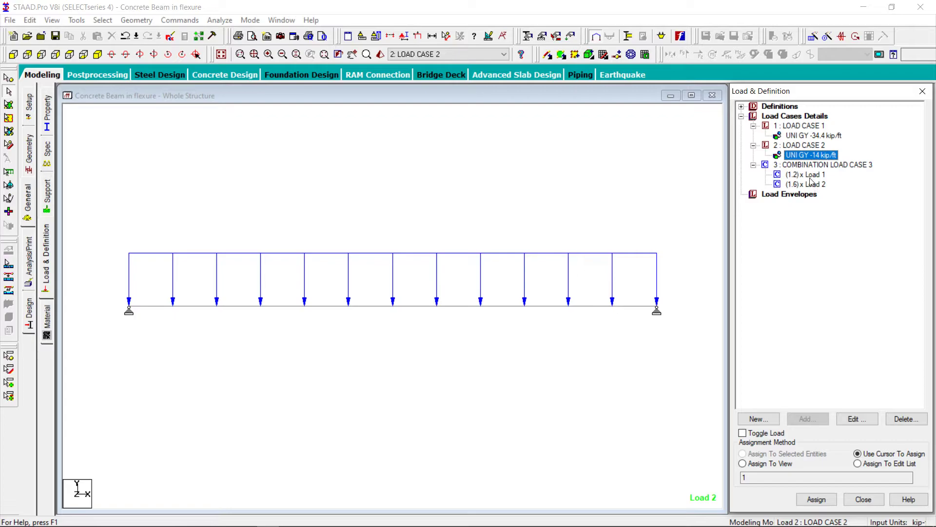
left_click(500, 211)
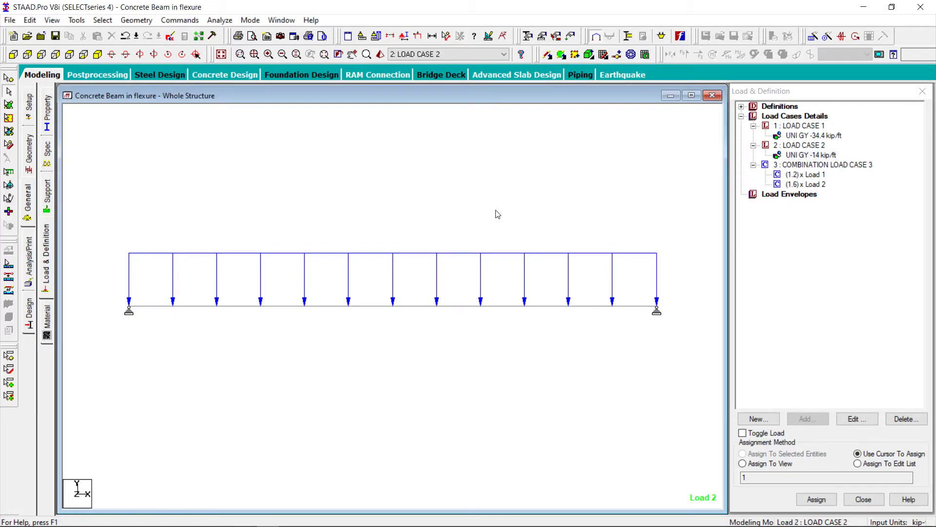
Inspect the Rect 33x12 section's dimensions and close them unchanged.
left_click(47, 113)
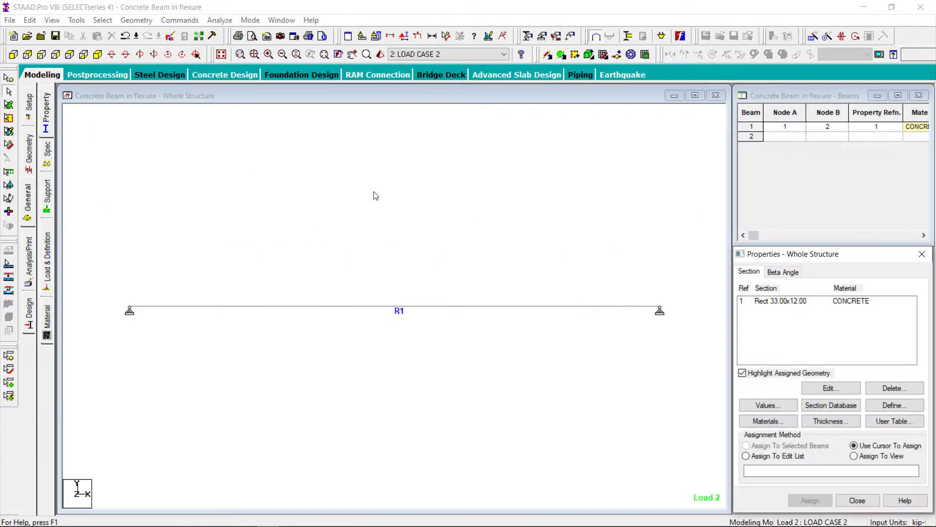
left_click(769, 306)
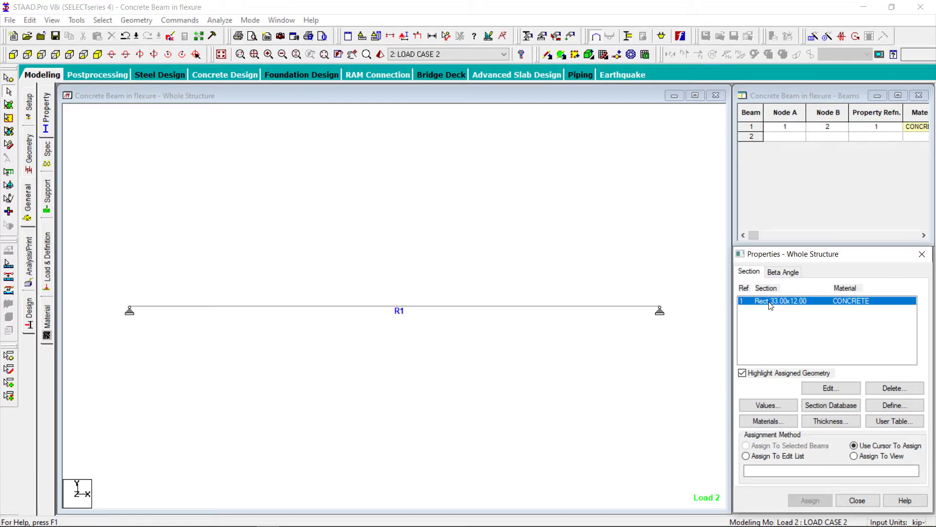
left_click(829, 388)
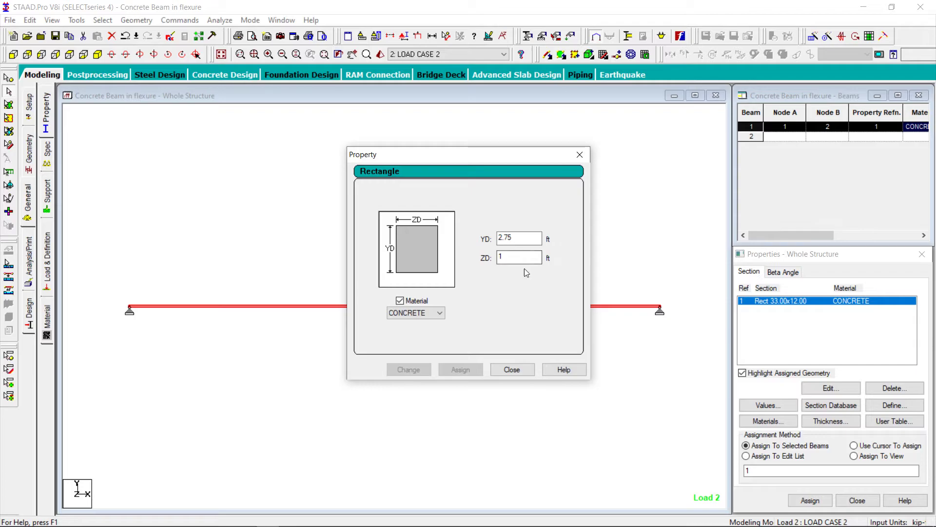
left_click(511, 370)
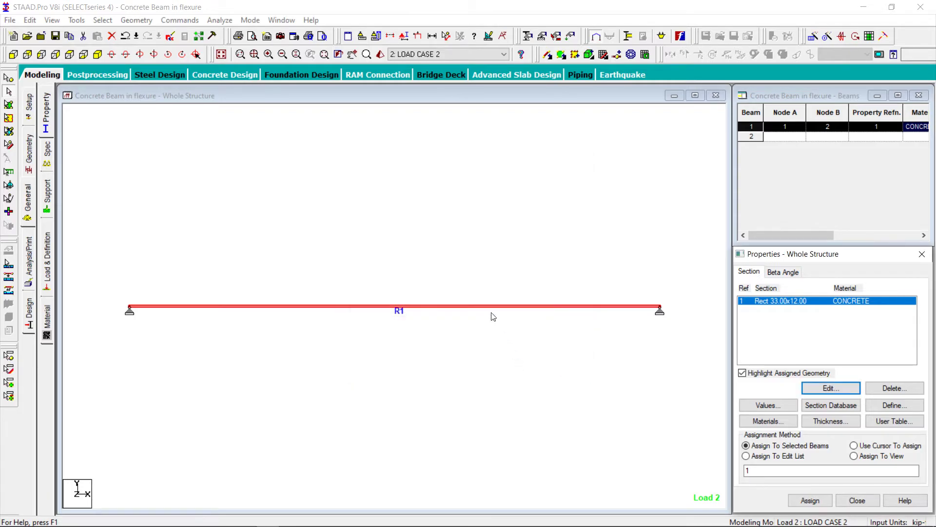
Set input length units to inches and confirm the section reads YD 33, ZD 12.
left_click(362, 38)
left_click(374, 236)
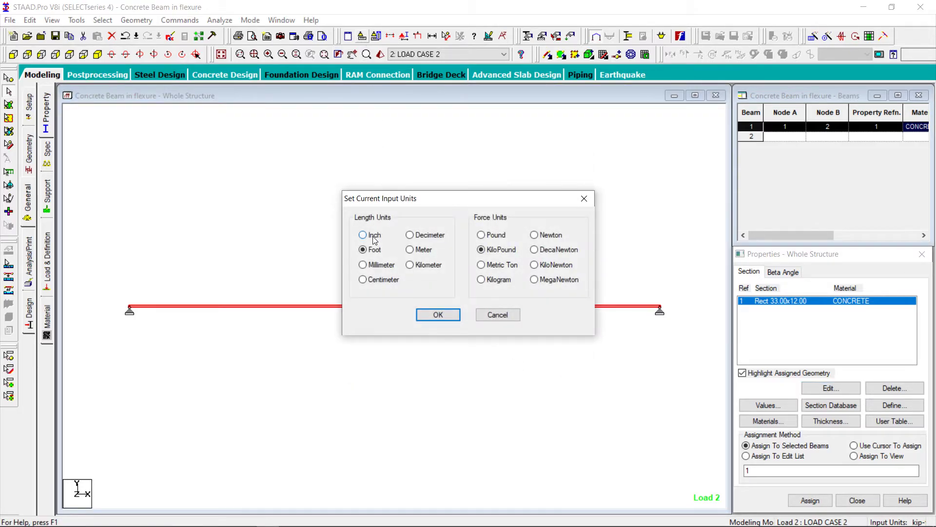
left_click(441, 316)
left_click(820, 388)
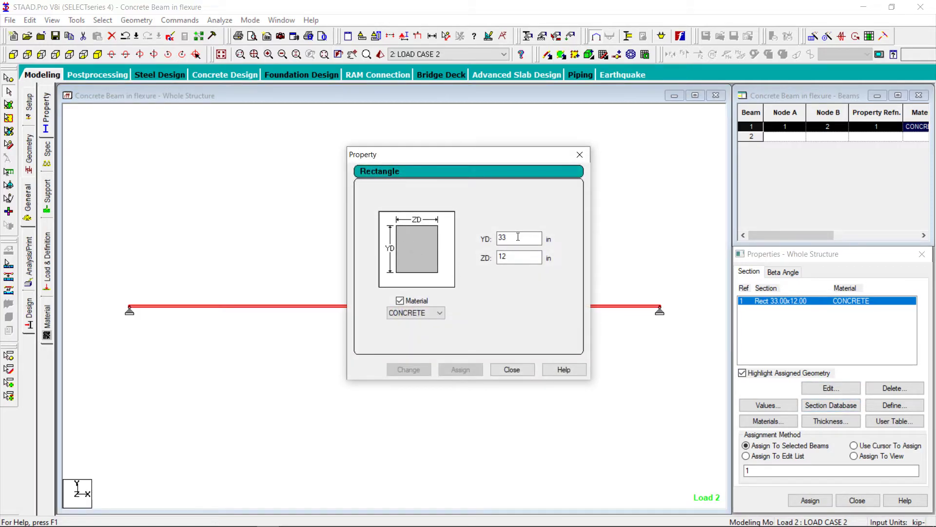
left_click(512, 257)
left_click(512, 369)
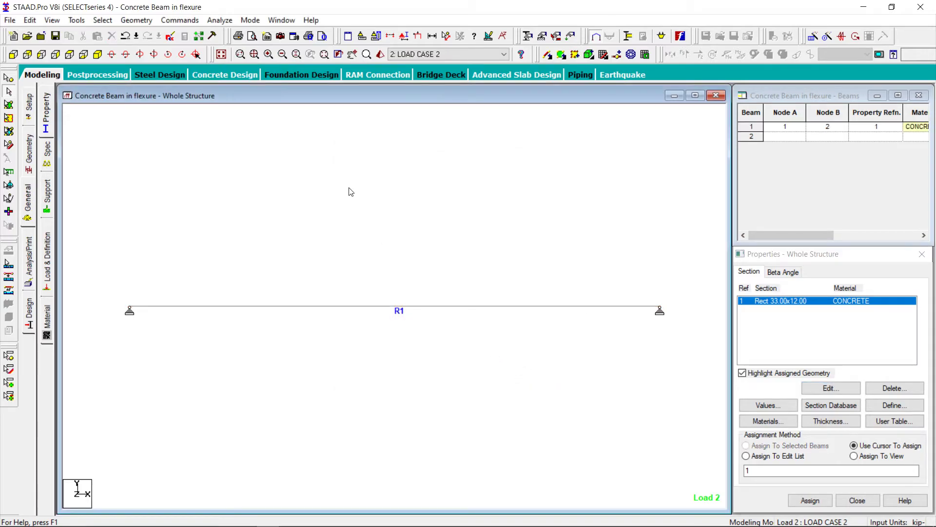
Run the analysis and concrete design, then choose to continue into post-processing.
left_click(219, 20)
left_click(228, 35)
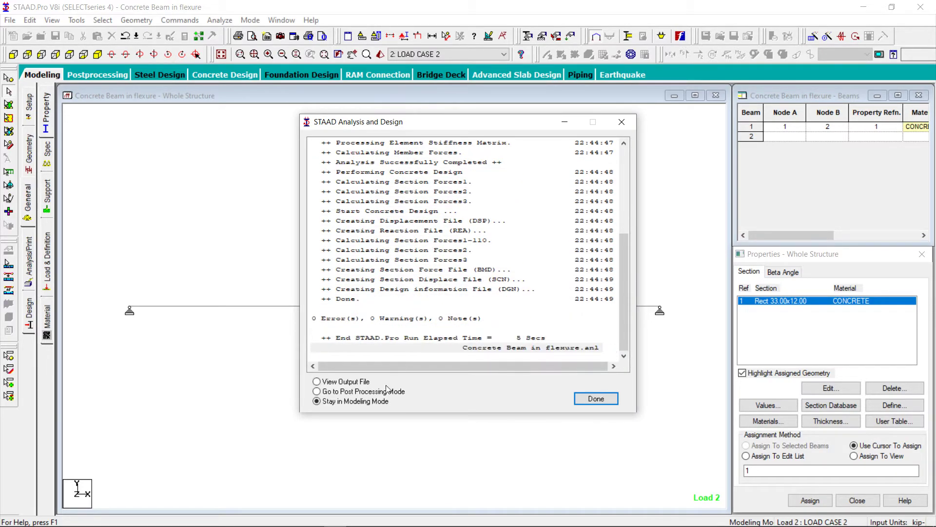
left_click(356, 381)
left_click(358, 392)
Limit results to combination load case 3 and display the Mz bending moment diagram.
left_click(596, 399)
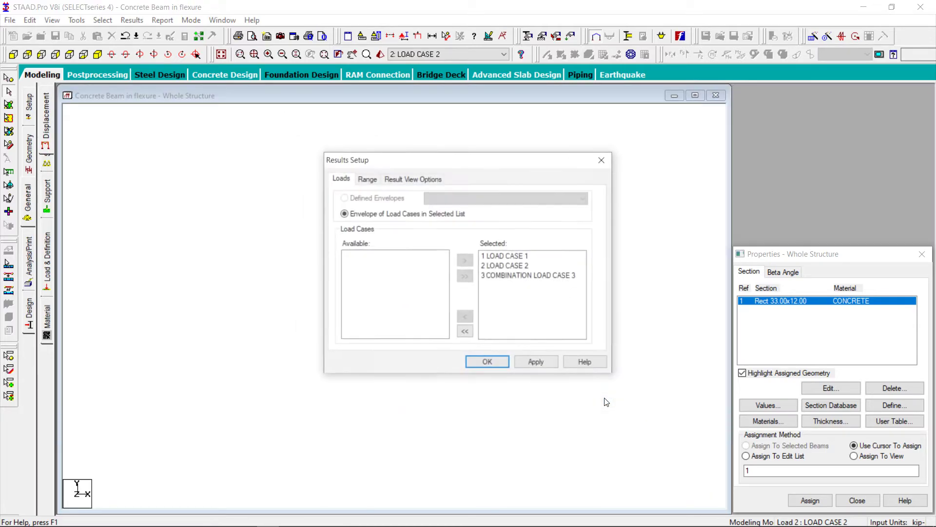
left_click(465, 331)
left_click(434, 276)
left_click(465, 260)
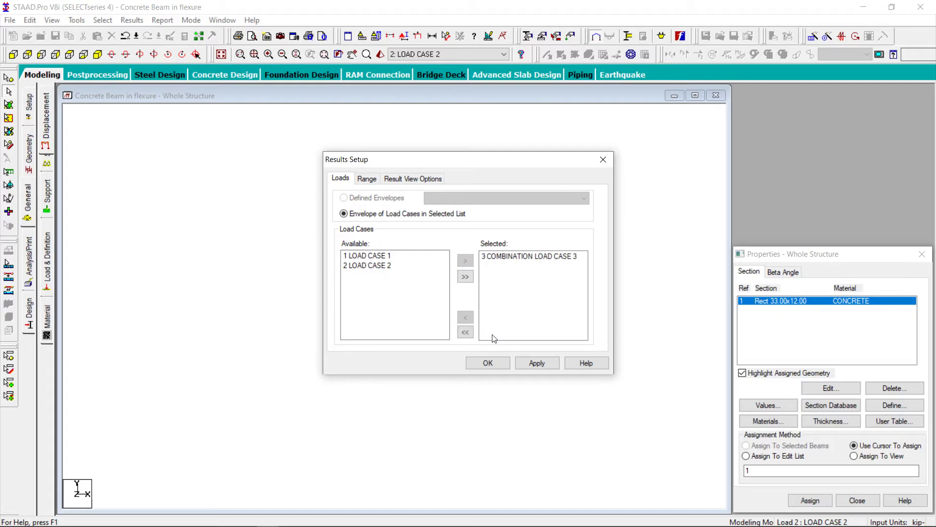
left_click(488, 363)
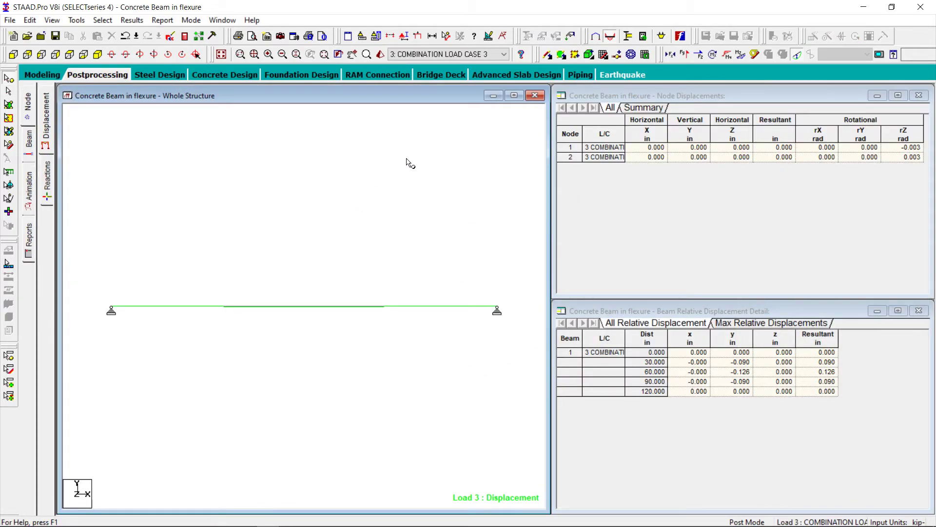
left_click(738, 56)
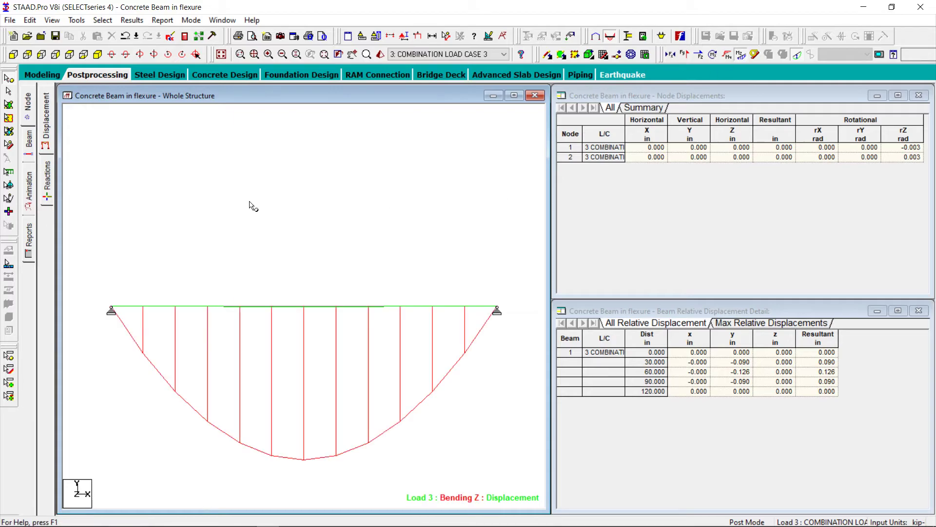
left_click(133, 20)
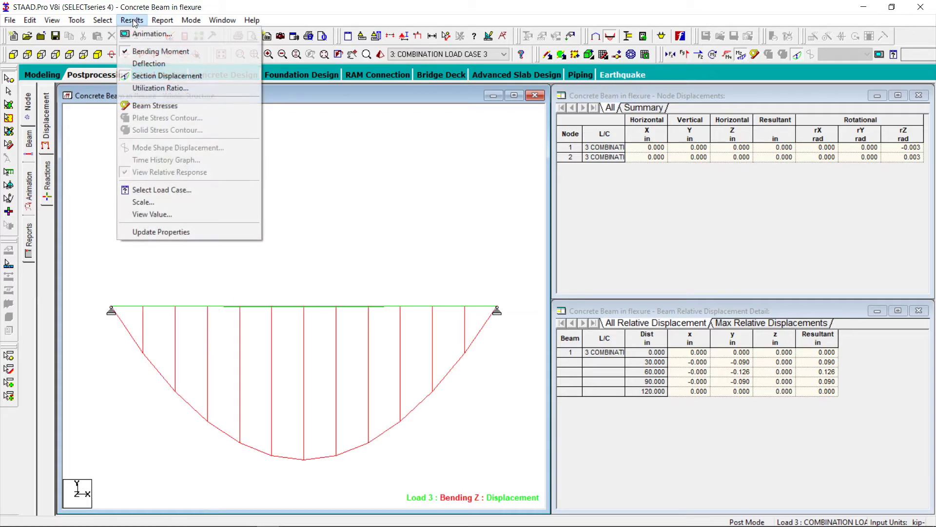
Annotate the moment diagram with its Bending Maximum value of -796.000 kip-ft.
left_click(185, 215)
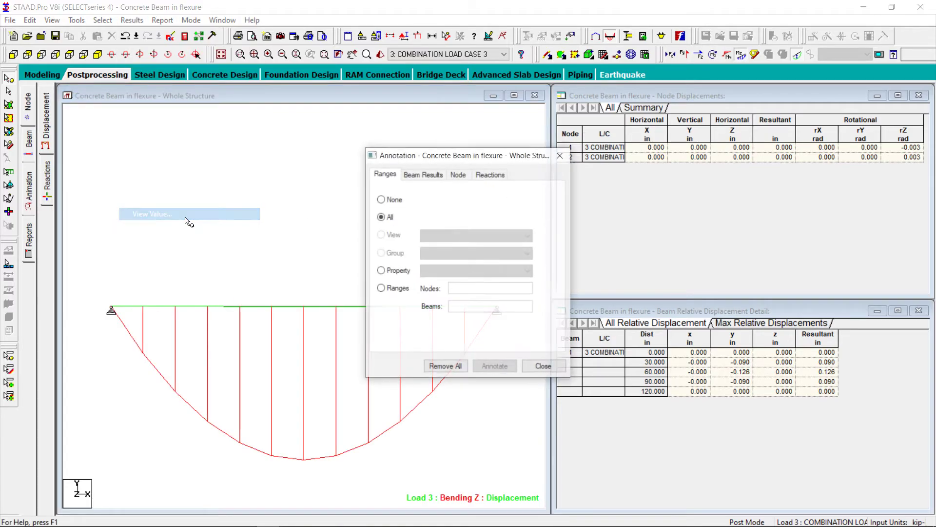
left_click(424, 175)
left_click(434, 203)
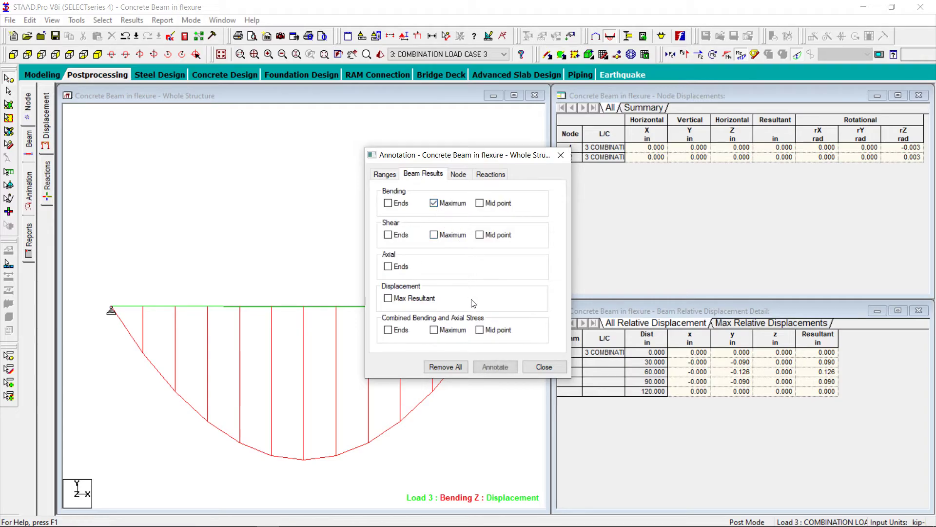
left_click(494, 367)
left_click(448, 366)
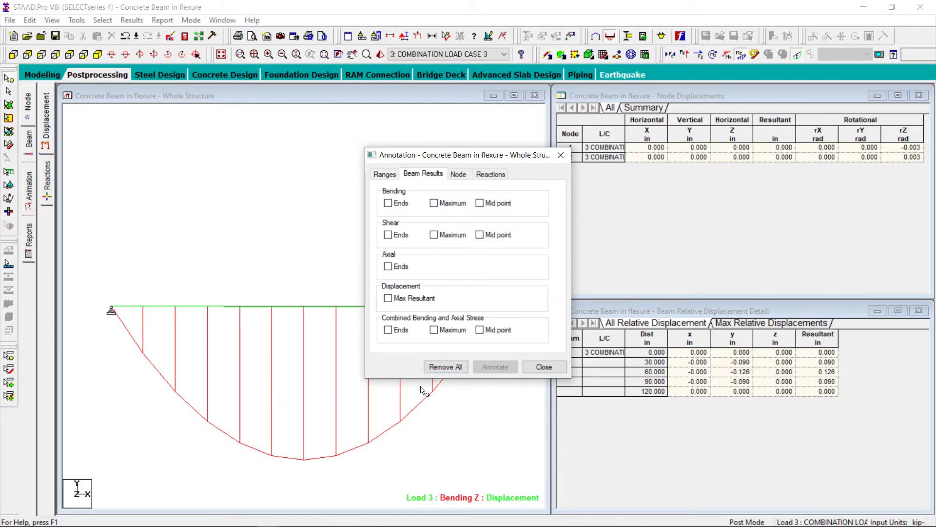
left_click(434, 202)
left_click(495, 367)
left_click(544, 366)
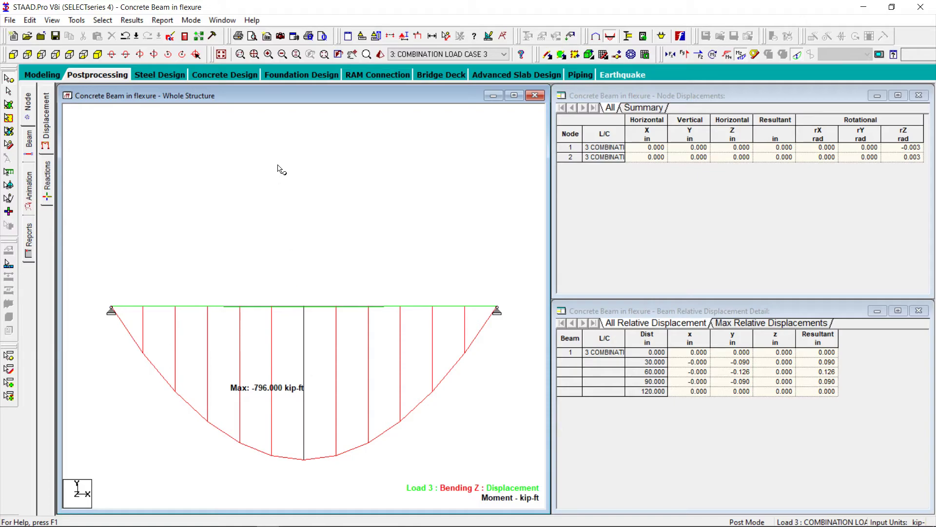
Open the output file and jump to the CONCRETE DESIGN results.
left_click(185, 37)
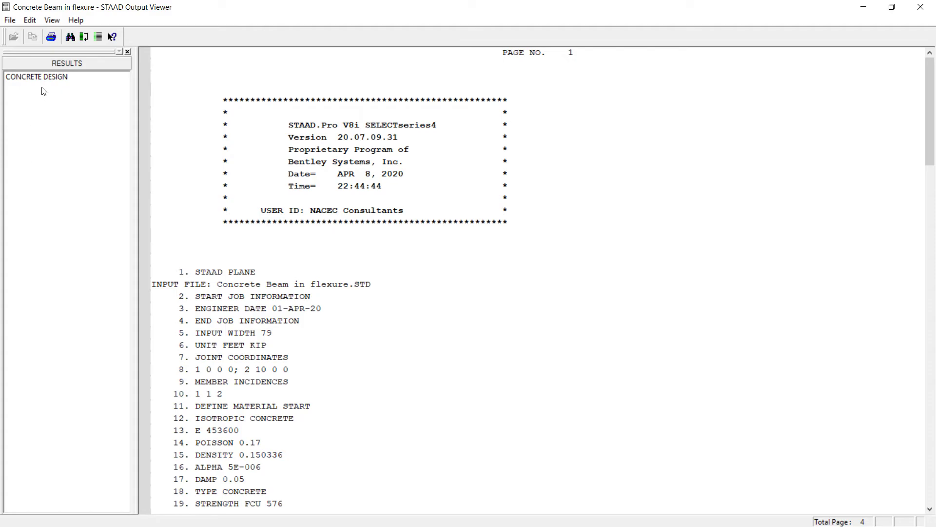
left_click(35, 78)
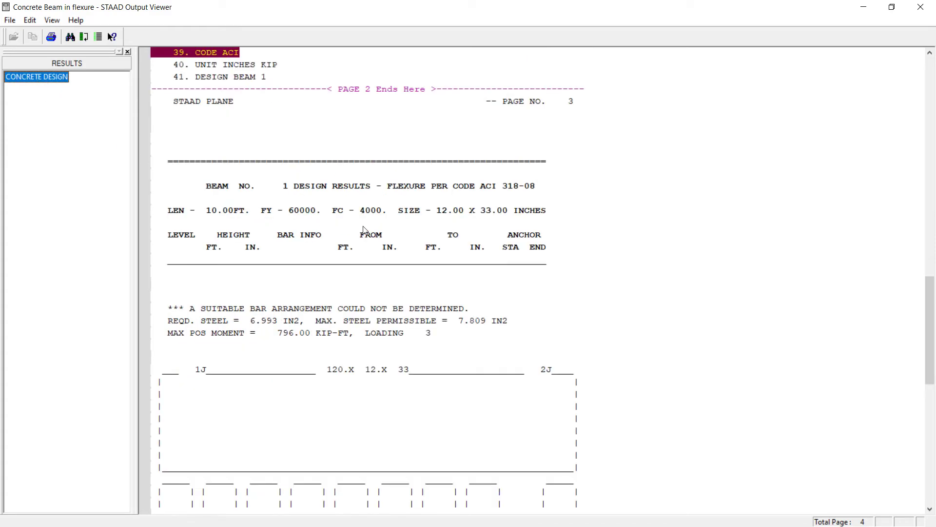
scroll(363, 228, "down", 1)
scroll(363, 228, "down", 2)
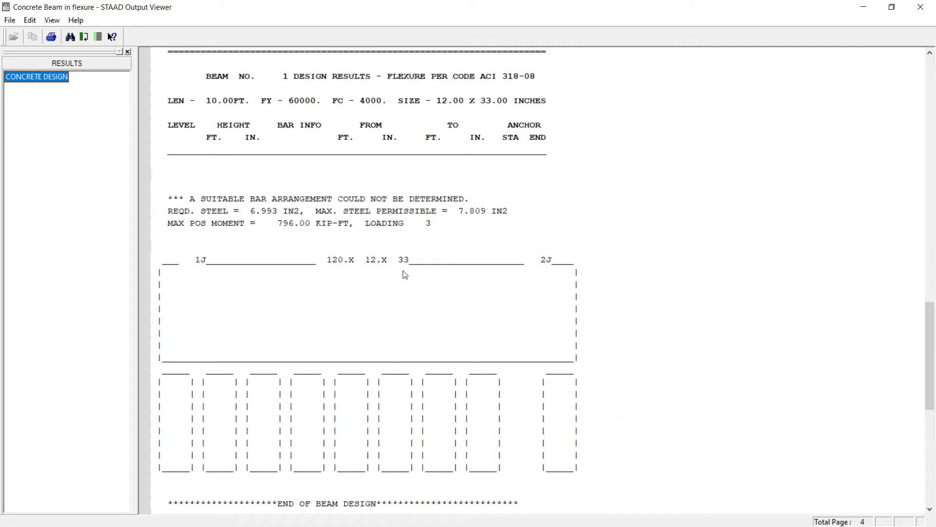
scroll(403, 275, "up", 1)
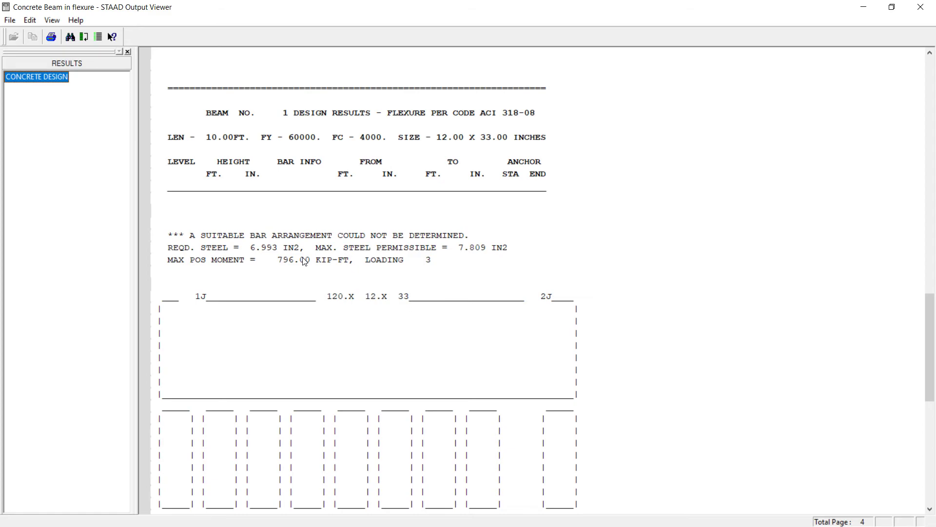
Close the STAAD Output Viewer window.
left_click(921, 8)
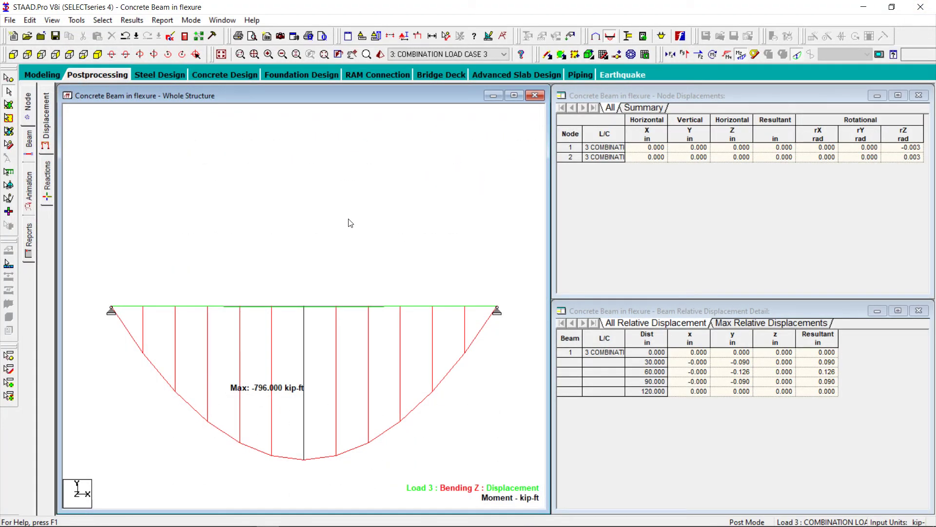